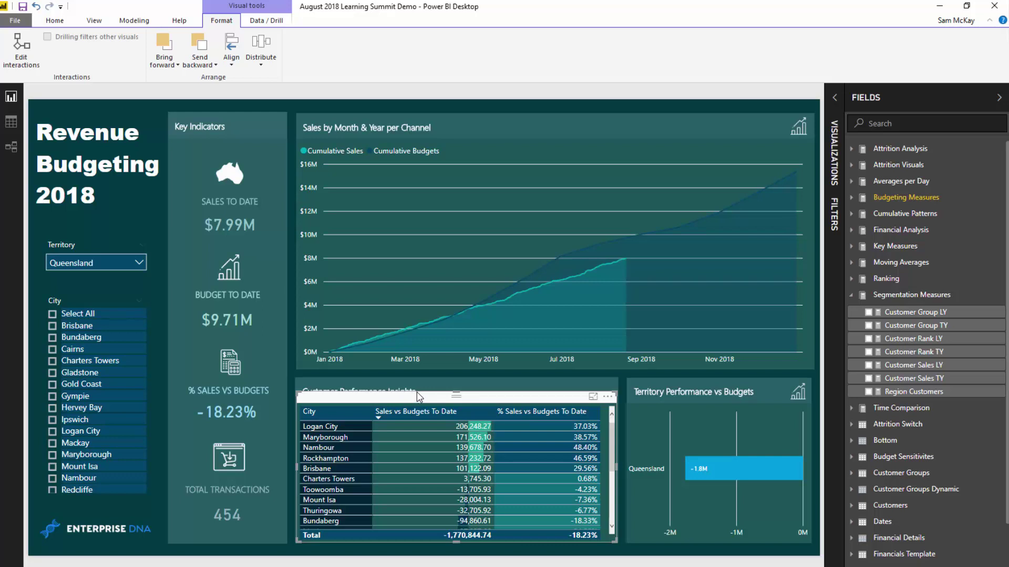
# Enlarge the cumulative sales and budgets chart to inspect it, then return to the report
pyautogui.click(398, 270)
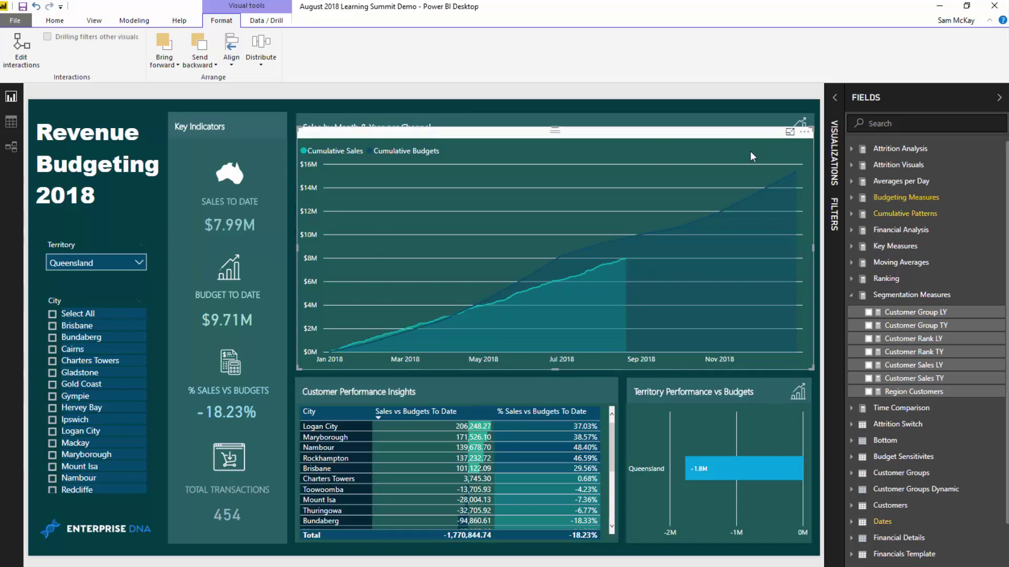
pyautogui.click(789, 133)
pyautogui.moveTo(527, 285)
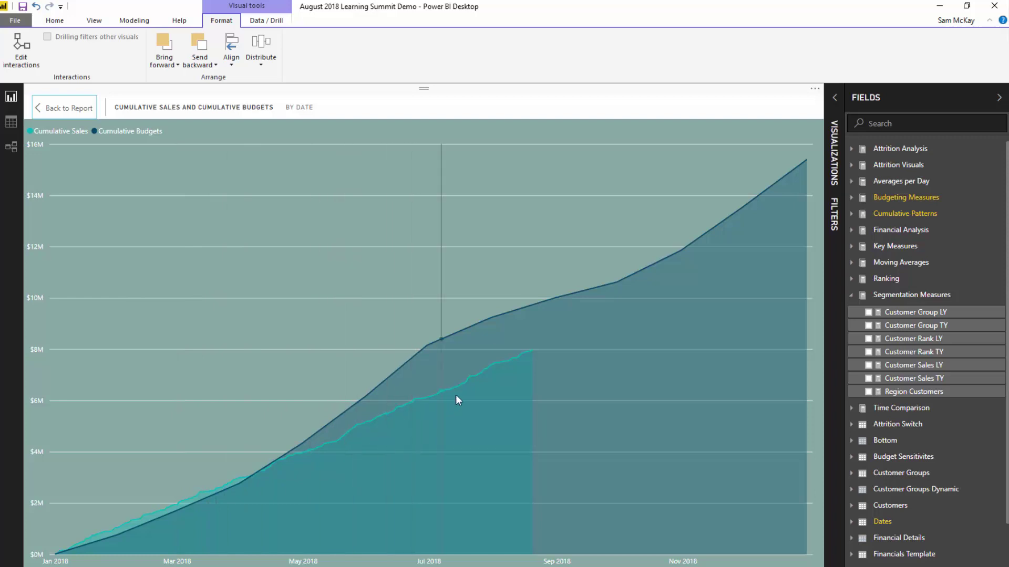
pyautogui.moveTo(532, 351)
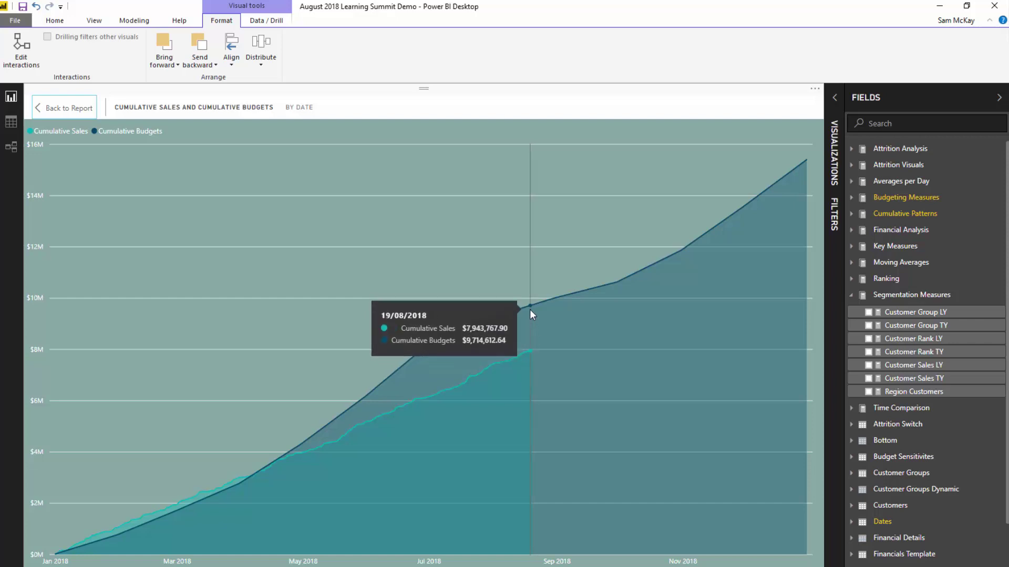
pyautogui.click(62, 115)
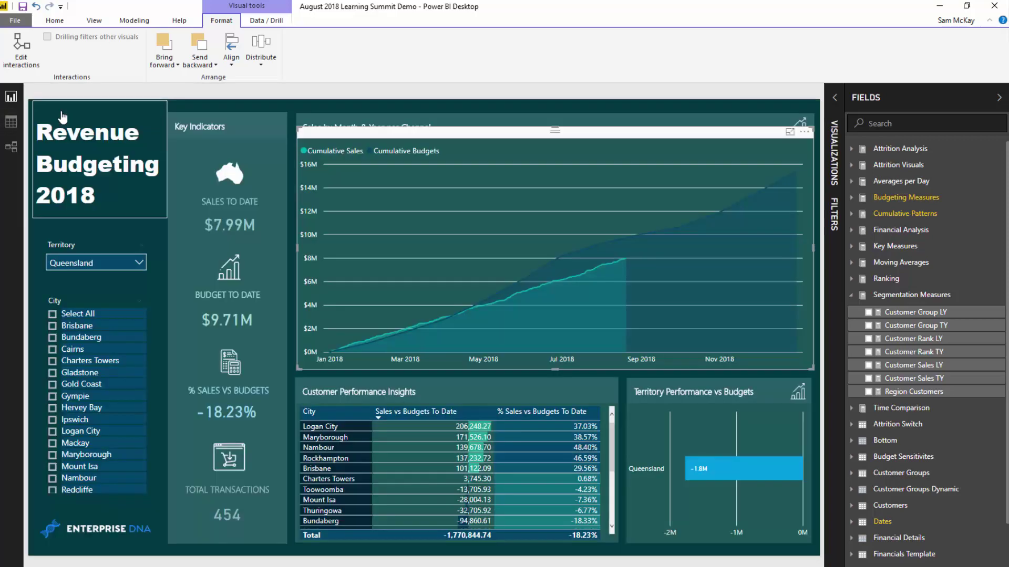
# Inspect the Customer Performance Insights table's fields, including % Sales vs Budgets To Date, in focus mode
pyautogui.click(596, 398)
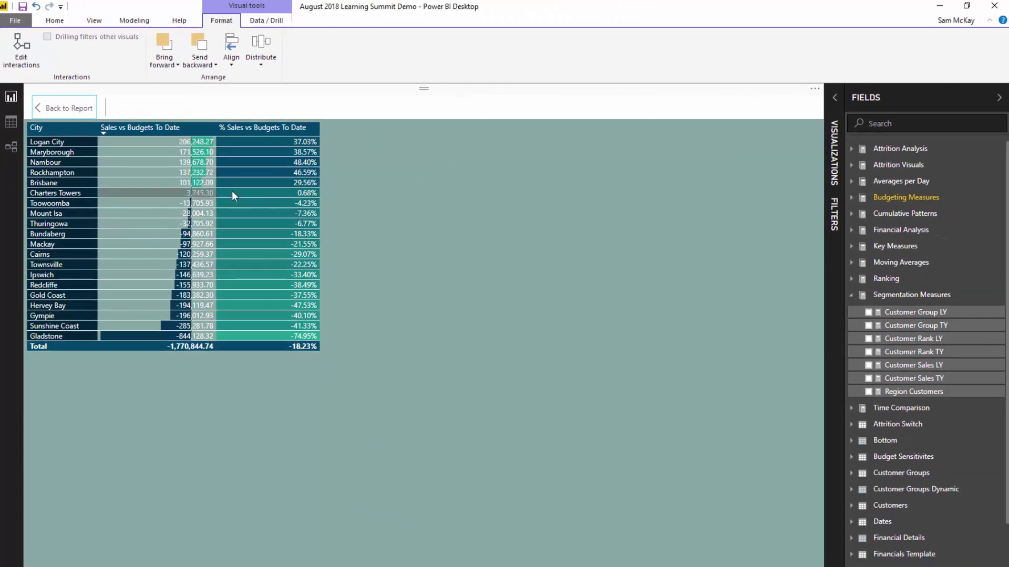
pyautogui.click(835, 205)
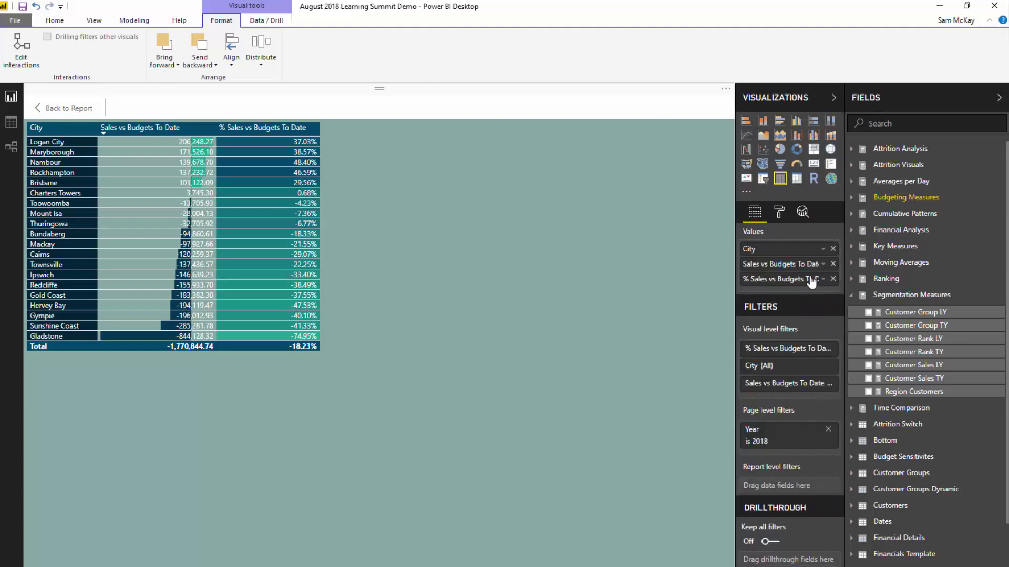
pyautogui.click(824, 279)
pyautogui.moveTo(841, 318)
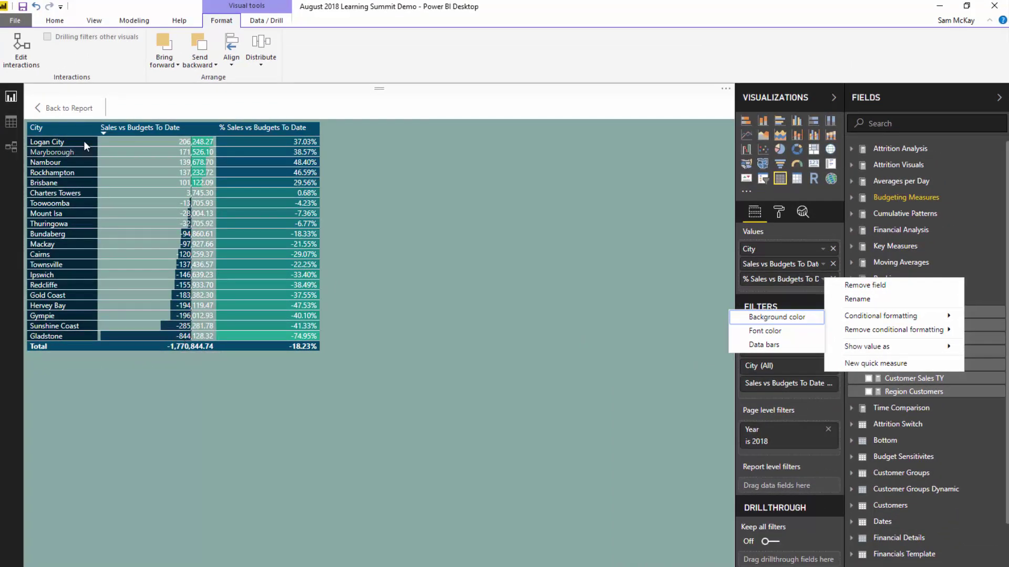
pyautogui.click(66, 108)
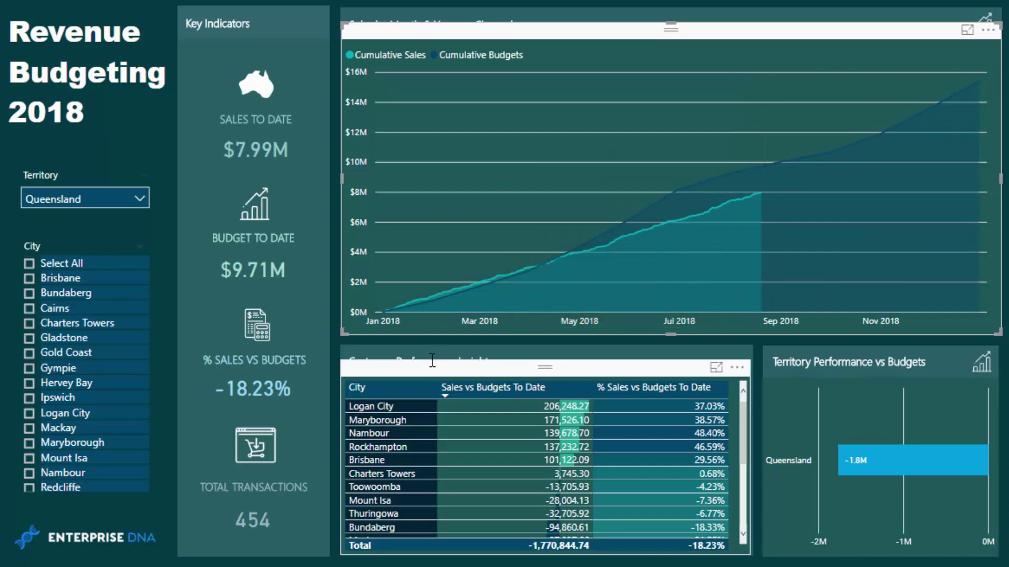
# Clear the Queensland territory filter to All and review the enlarged city table
pyautogui.click(107, 200)
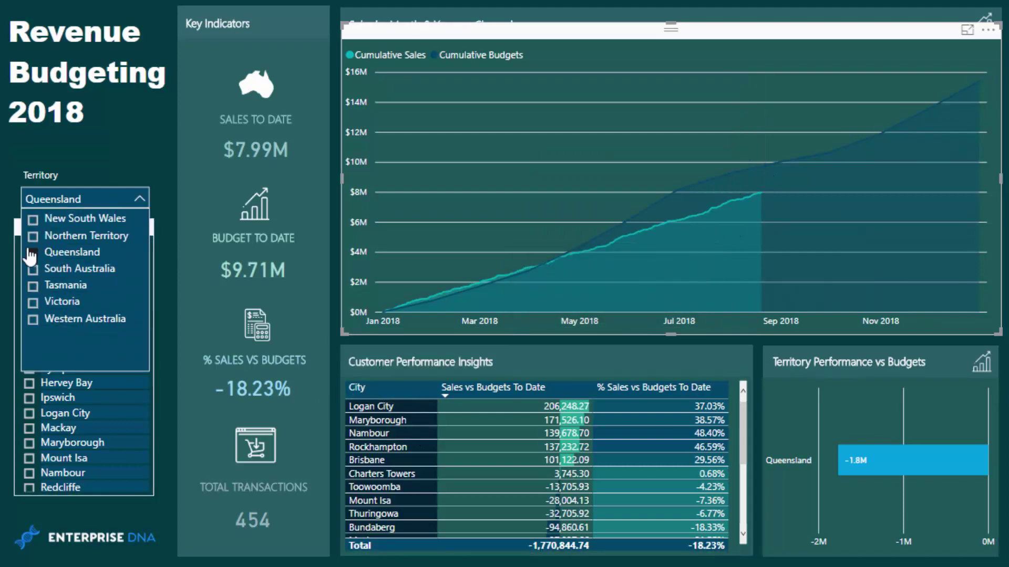
pyautogui.click(31, 257)
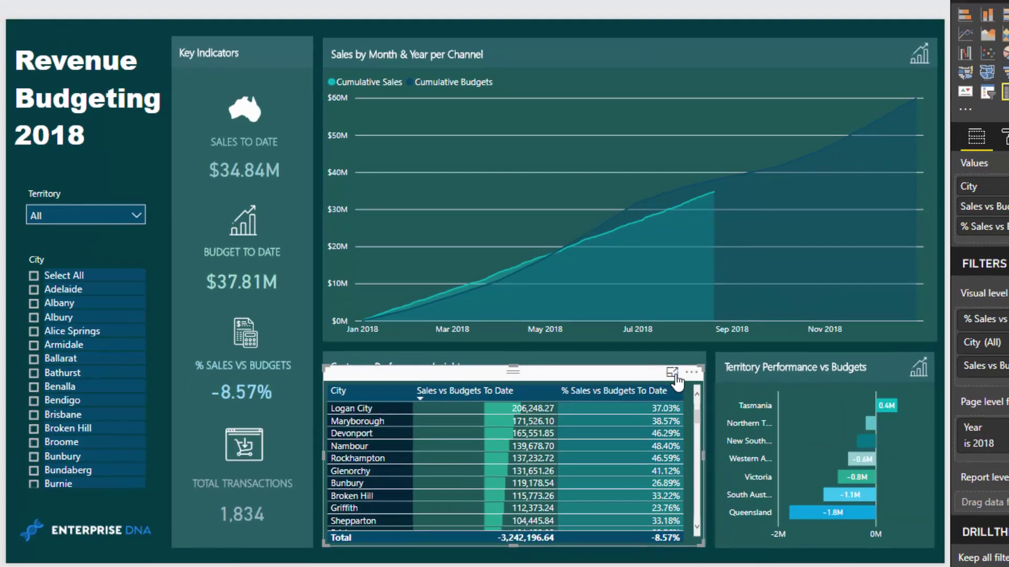
pyautogui.click(716, 367)
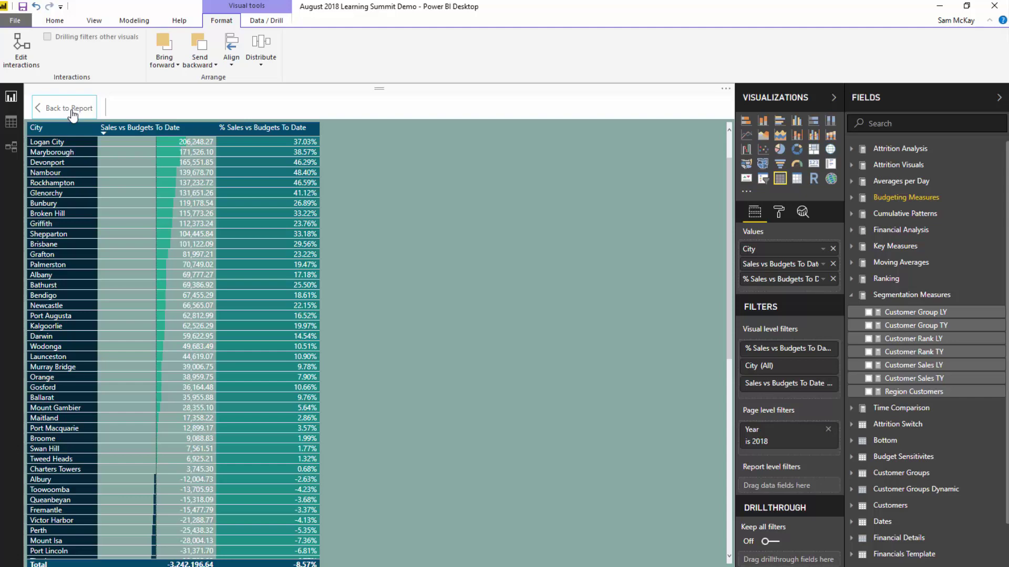
pyautogui.click(73, 111)
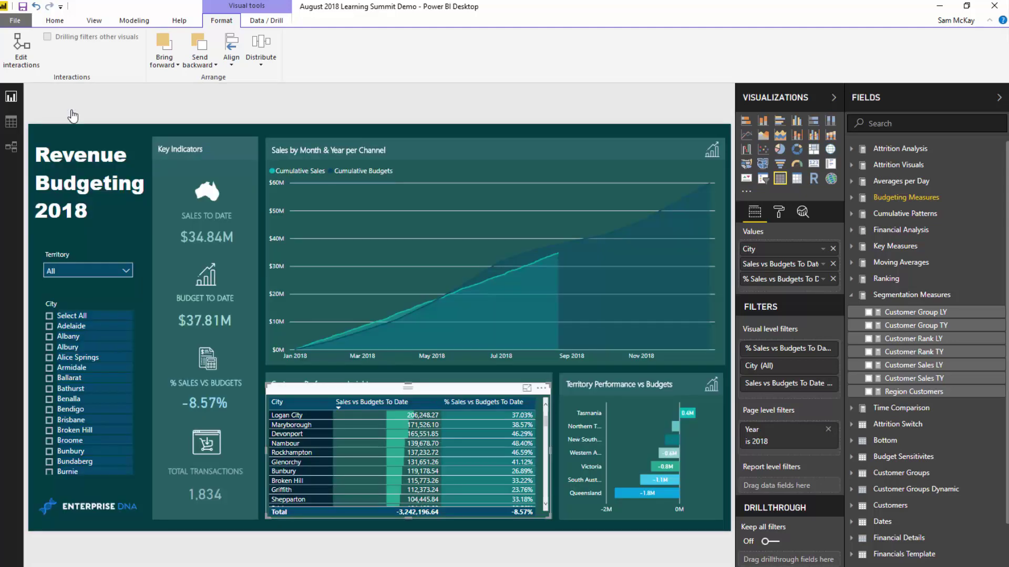
# Expand Budgeting Measures, filter to New South Wales, and show the Sales vs Budgets To Date formula
pyautogui.click(903, 200)
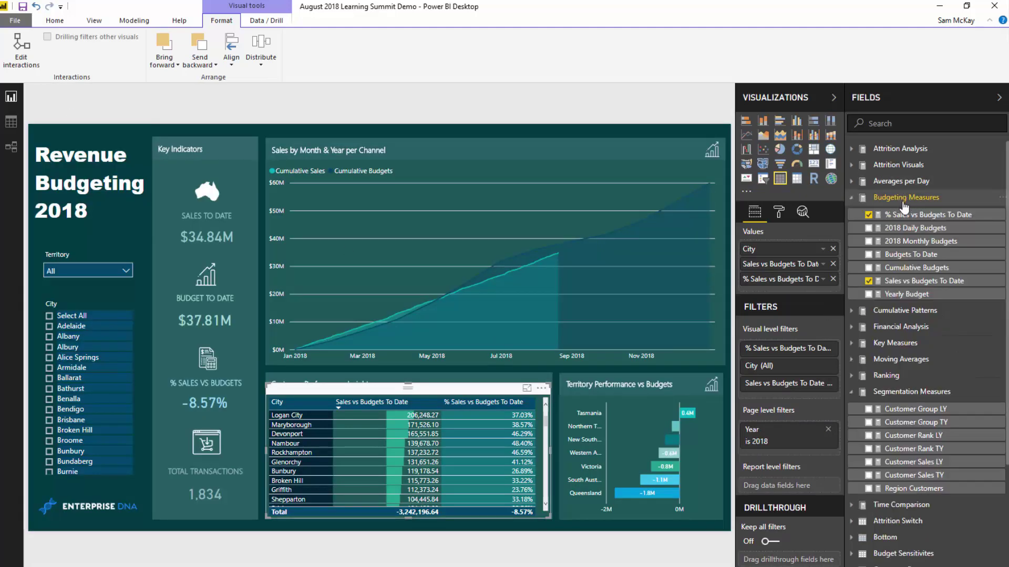
pyautogui.click(69, 270)
pyautogui.click(70, 289)
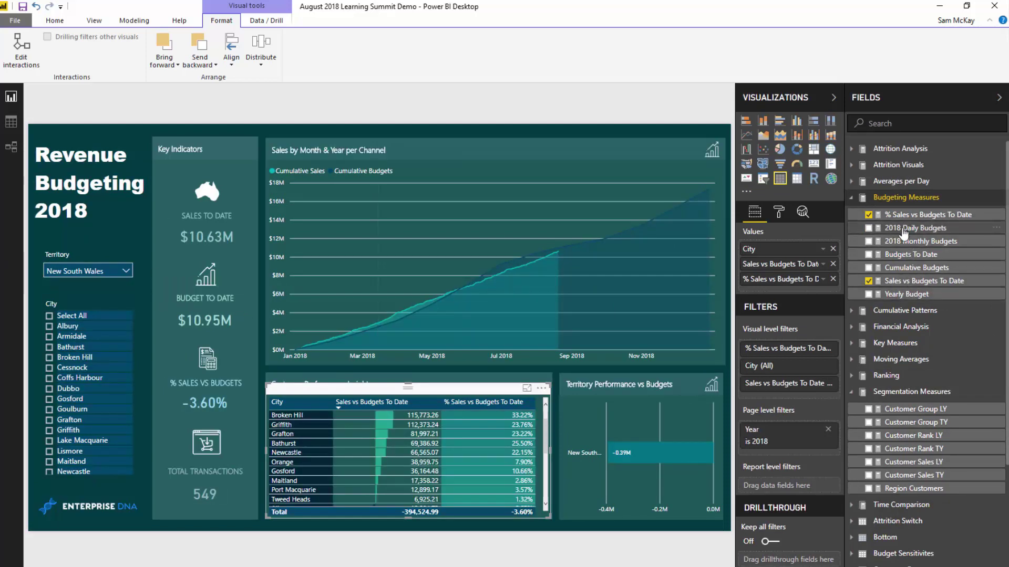
pyautogui.click(903, 282)
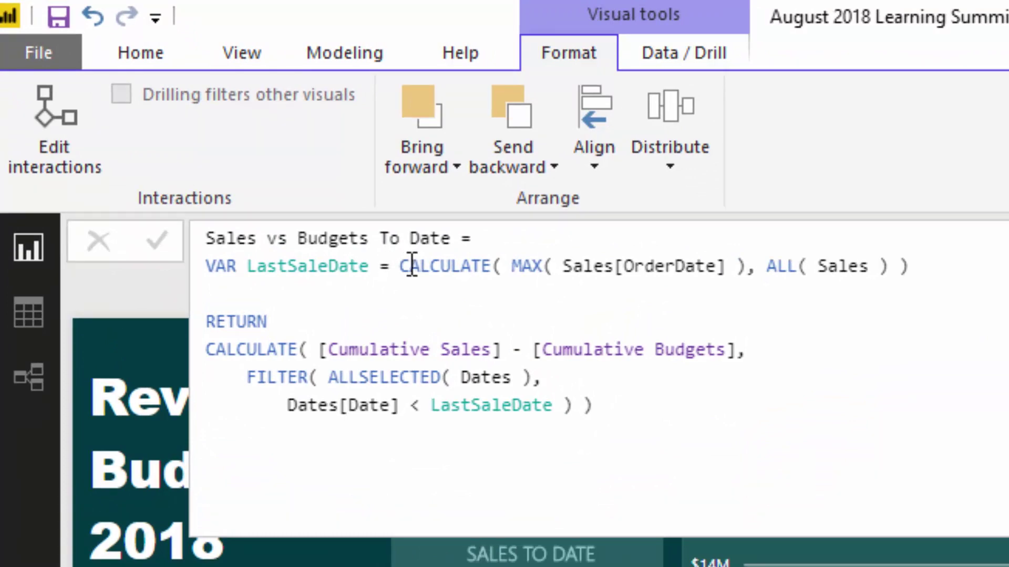
pyautogui.moveTo(404, 269); pyautogui.dragTo(915, 283)
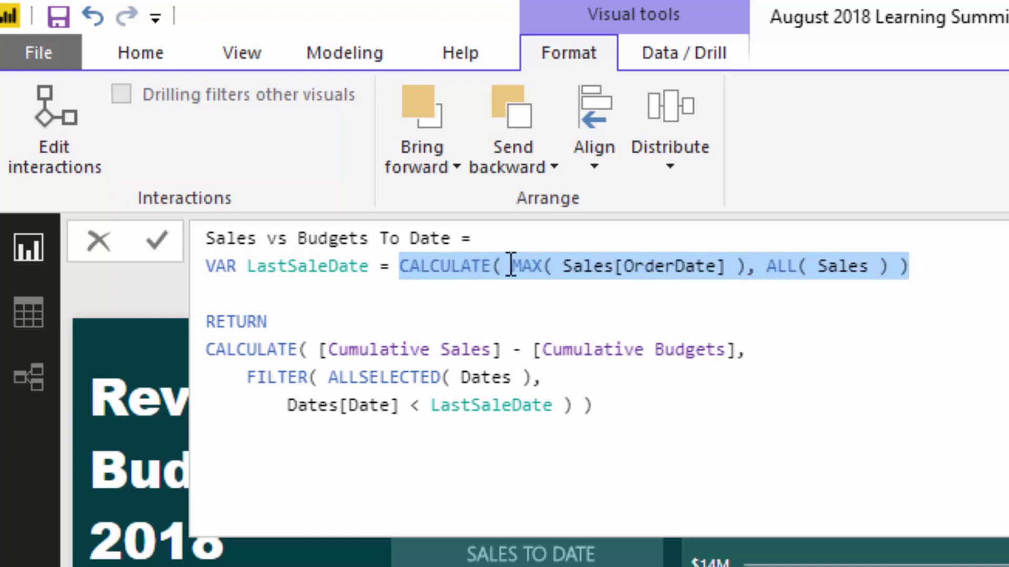
pyautogui.moveTo(511, 265); pyautogui.dragTo(701, 270)
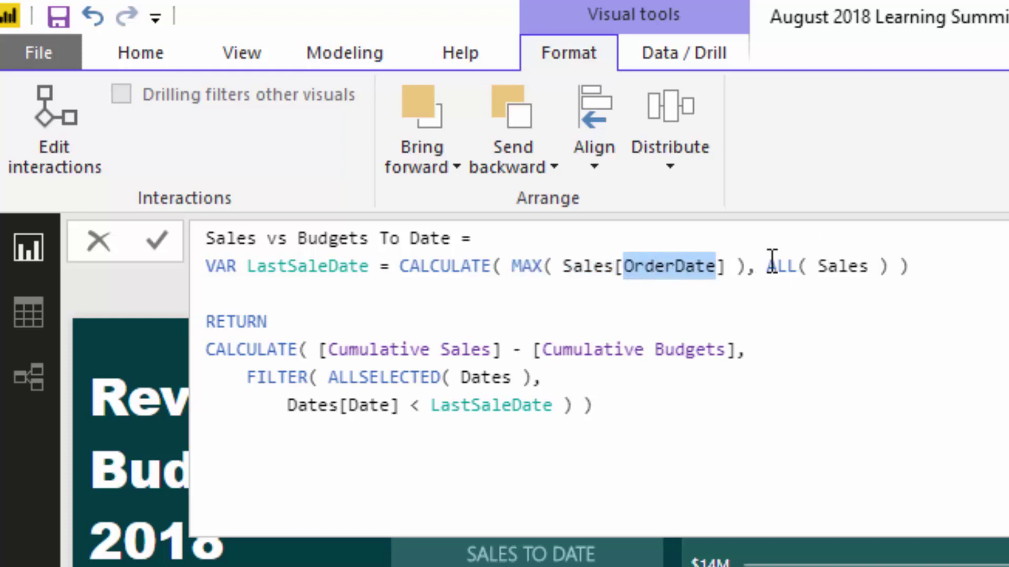
pyautogui.moveTo(767, 266); pyautogui.dragTo(892, 262)
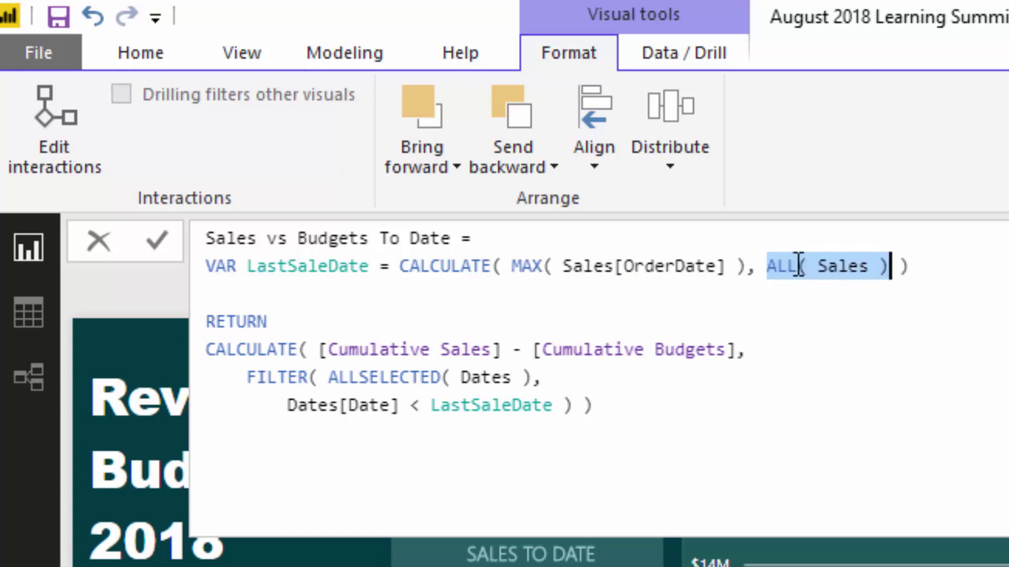
pyautogui.moveTo(794, 263); pyautogui.dragTo(774, 261)
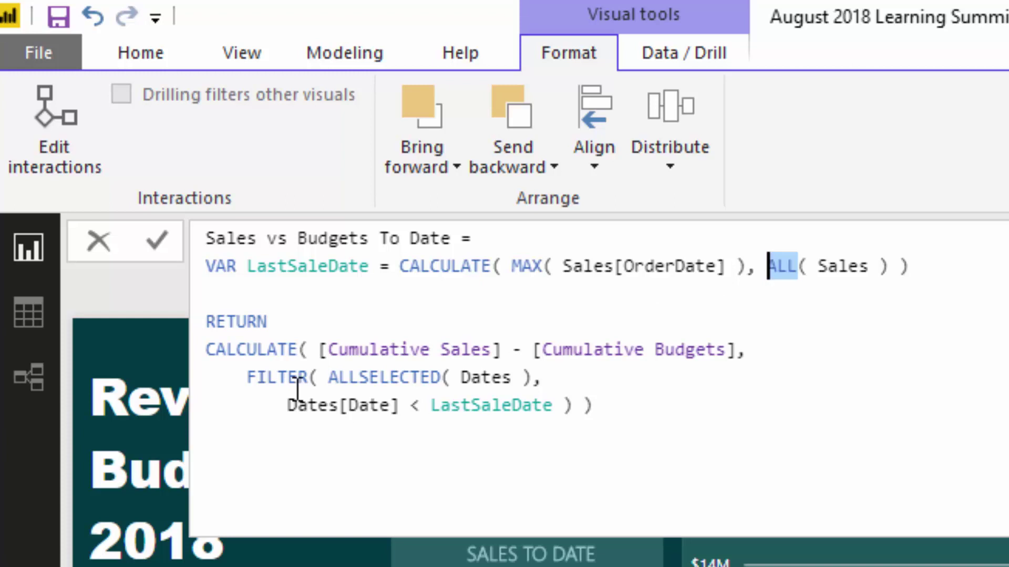
pyautogui.moveTo(246, 377); pyautogui.dragTo(752, 408)
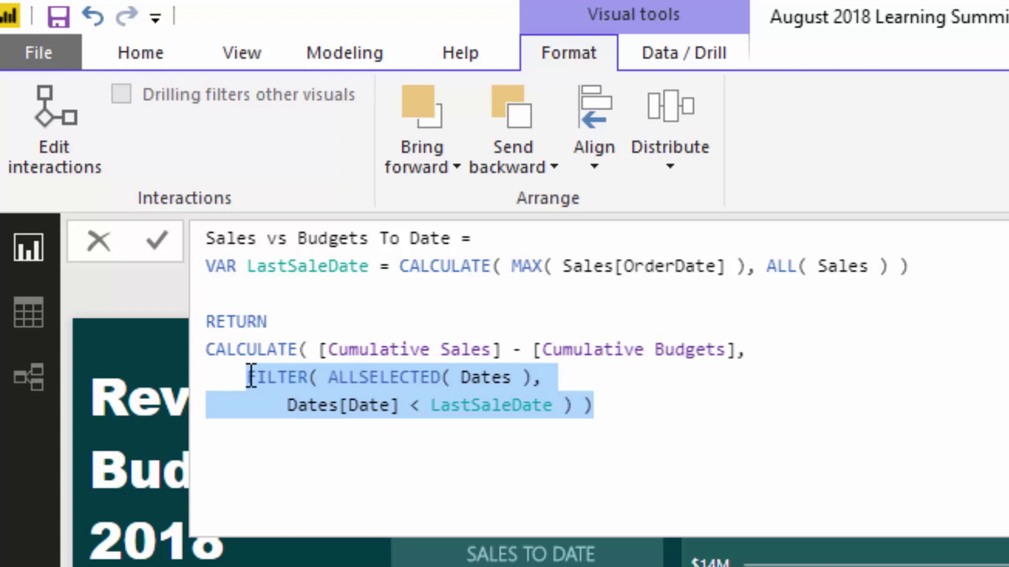
pyautogui.moveTo(250, 378); pyautogui.dragTo(619, 421)
# Change the date comparison from '<' to '<=' and commit the Sales vs Budgets To Date measure
pyautogui.click(423, 406)
pyautogui.write('=')
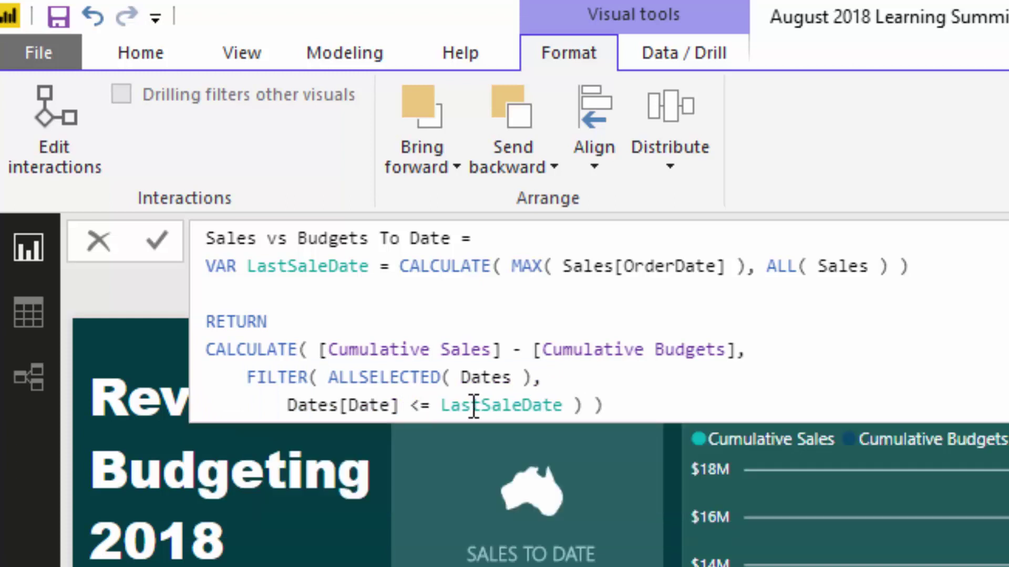
pyautogui.click(660, 398)
pyautogui.press('Return')
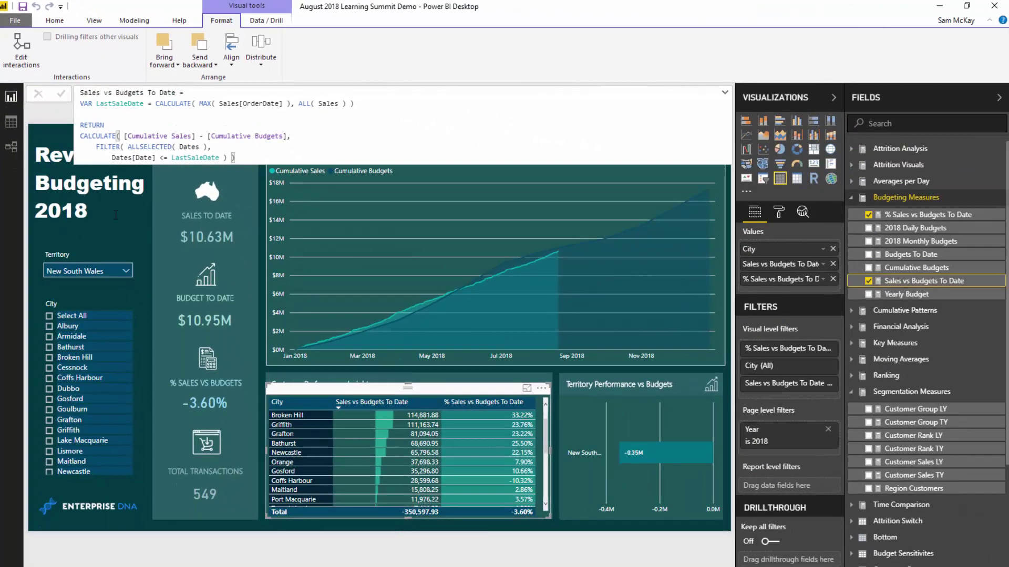
# Highlight the FILTER date condition and the Cumulative Budgets reference in the formula
pyautogui.moveTo(96, 147); pyautogui.dragTo(247, 156)
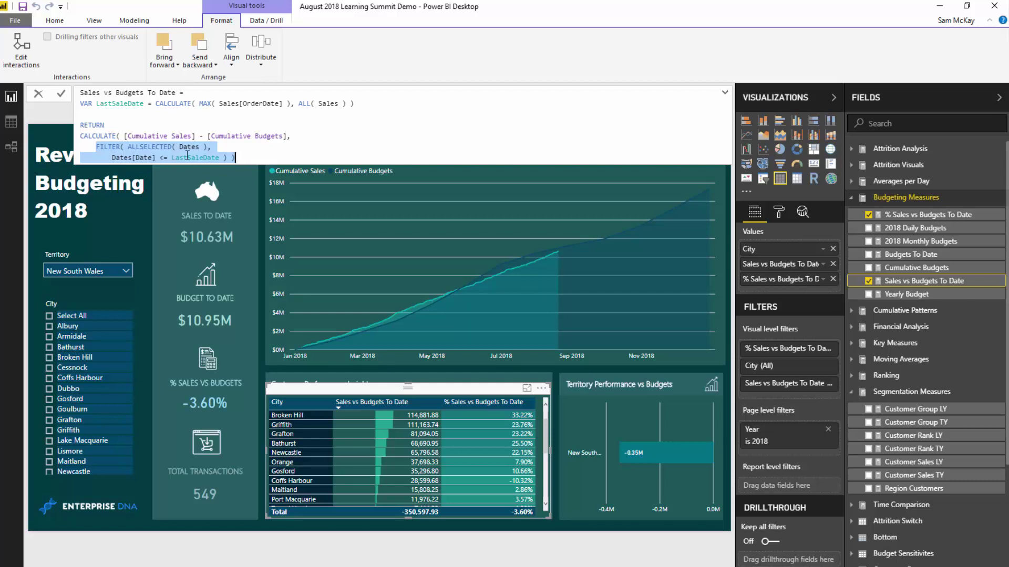
pyautogui.moveTo(208, 137); pyautogui.dragTo(302, 141)
pyautogui.click(237, 157)
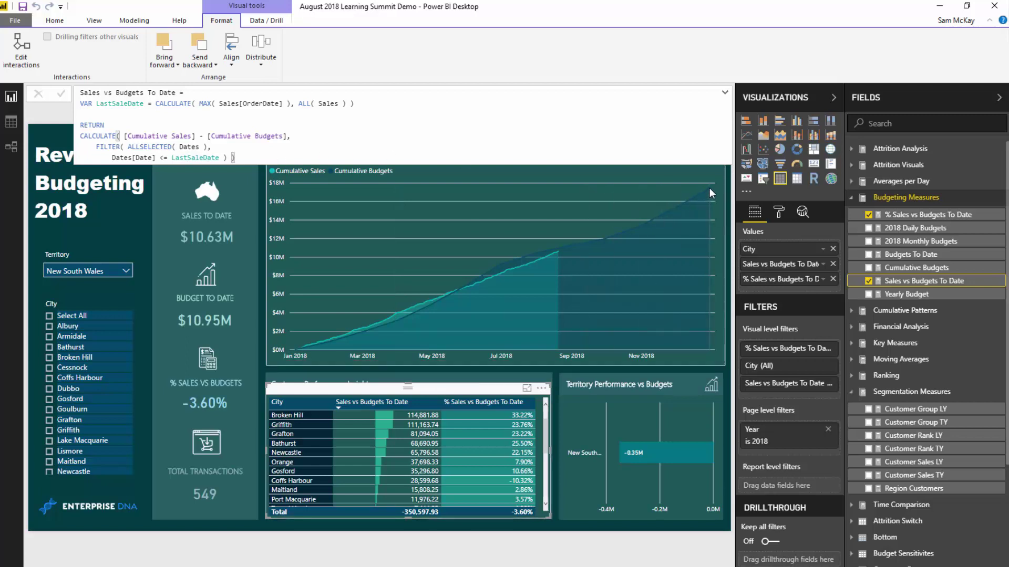
pyautogui.moveTo(710, 188)
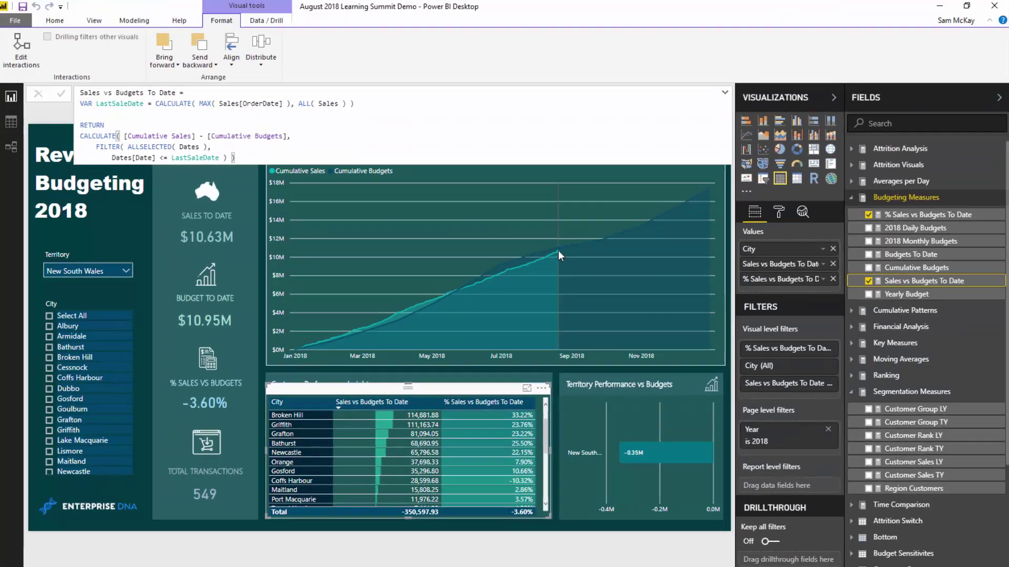
pyautogui.moveTo(559, 251)
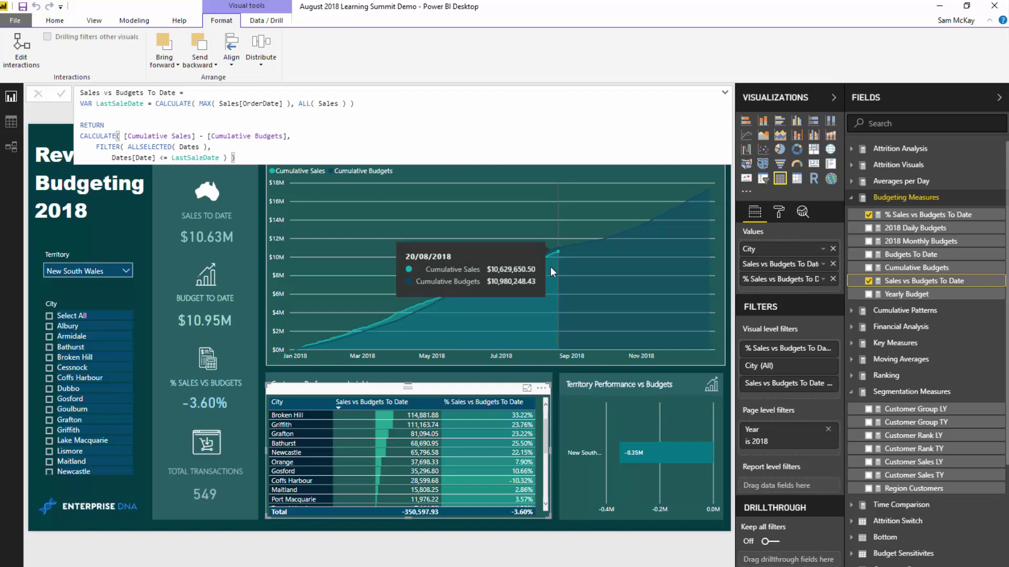
pyautogui.scroll(2, 408, 484)
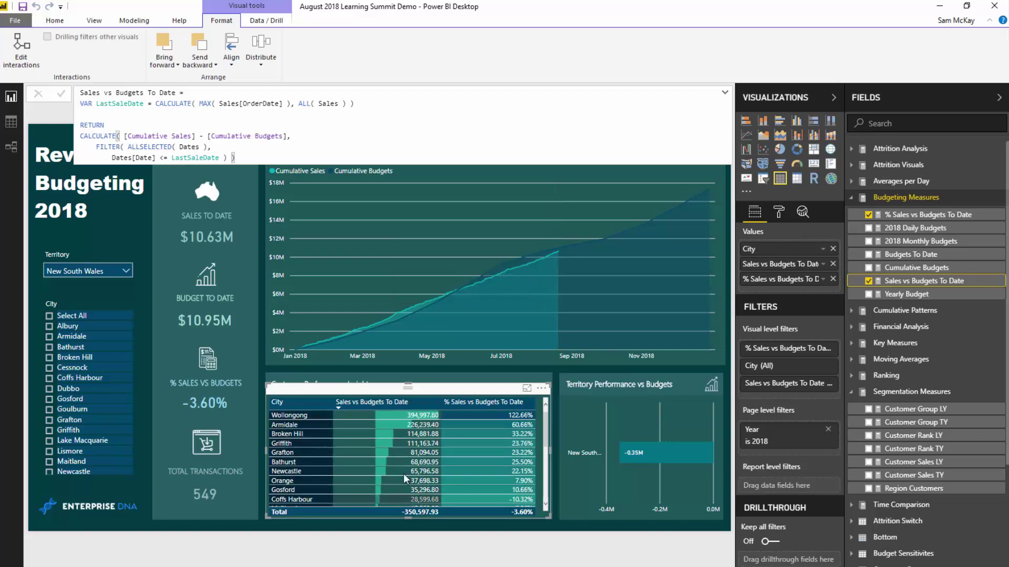
pyautogui.click(526, 388)
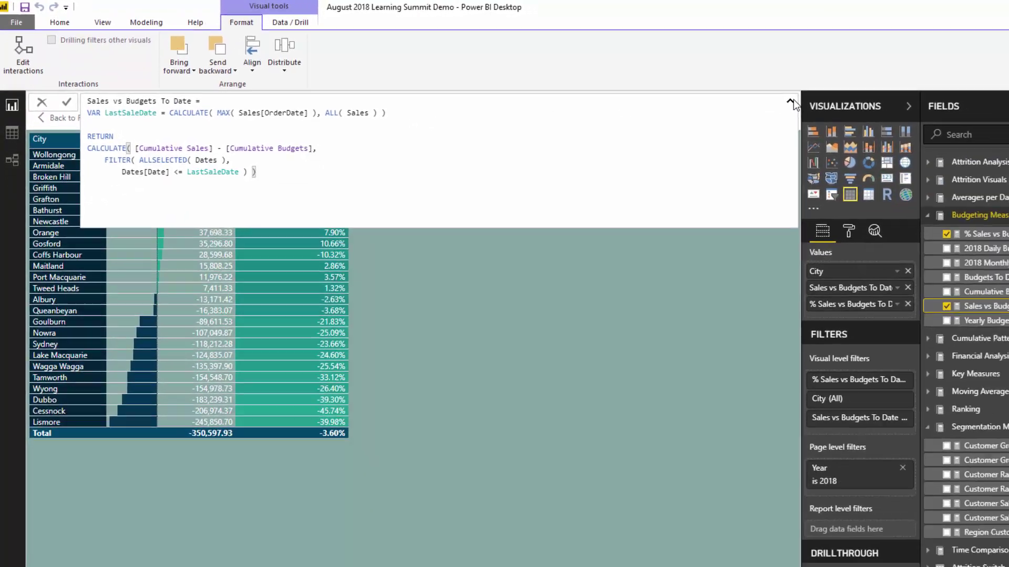
pyautogui.click(1003, 128)
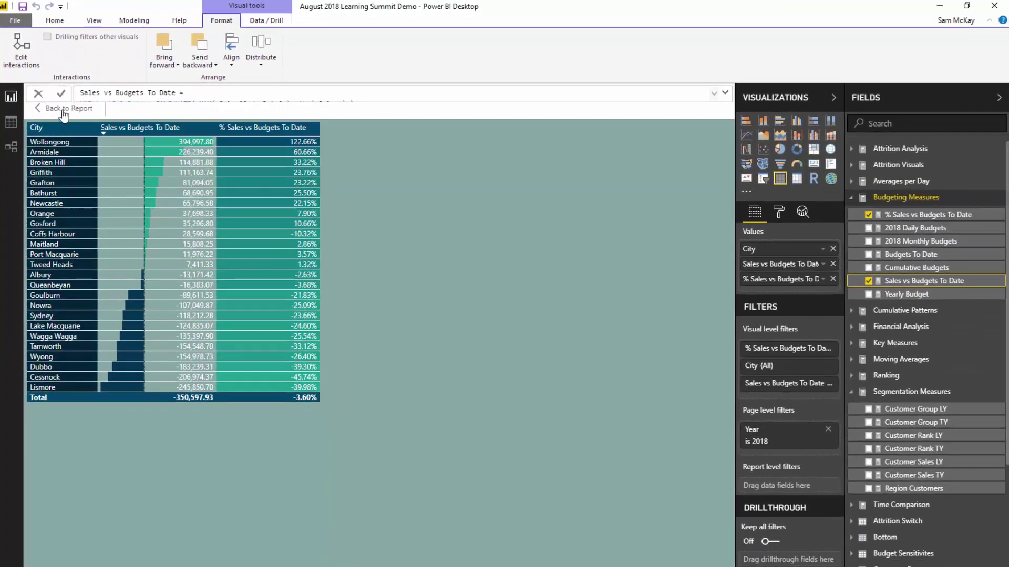
pyautogui.click(69, 109)
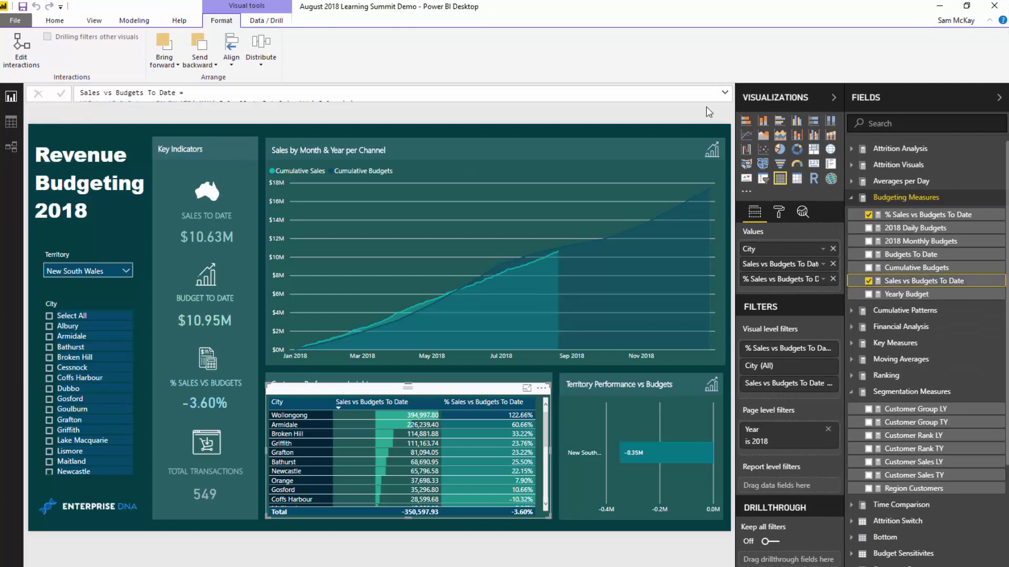
# Expand the Sales vs Budgets To Date formula and highlight its ALLSELECTED and ALL( Sales ) functions
pyautogui.click(724, 93)
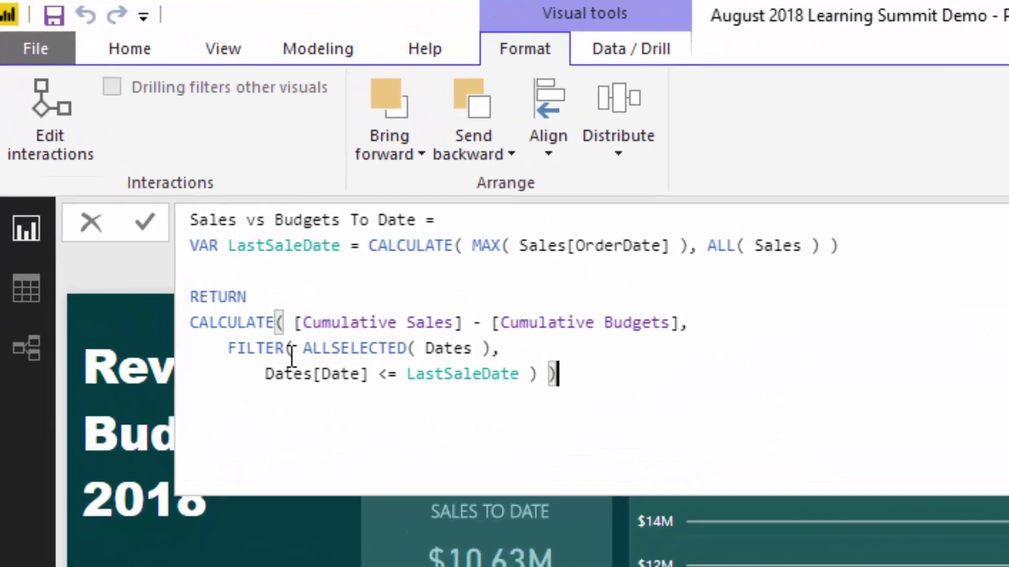
pyautogui.moveTo(303, 348); pyautogui.dragTo(409, 336)
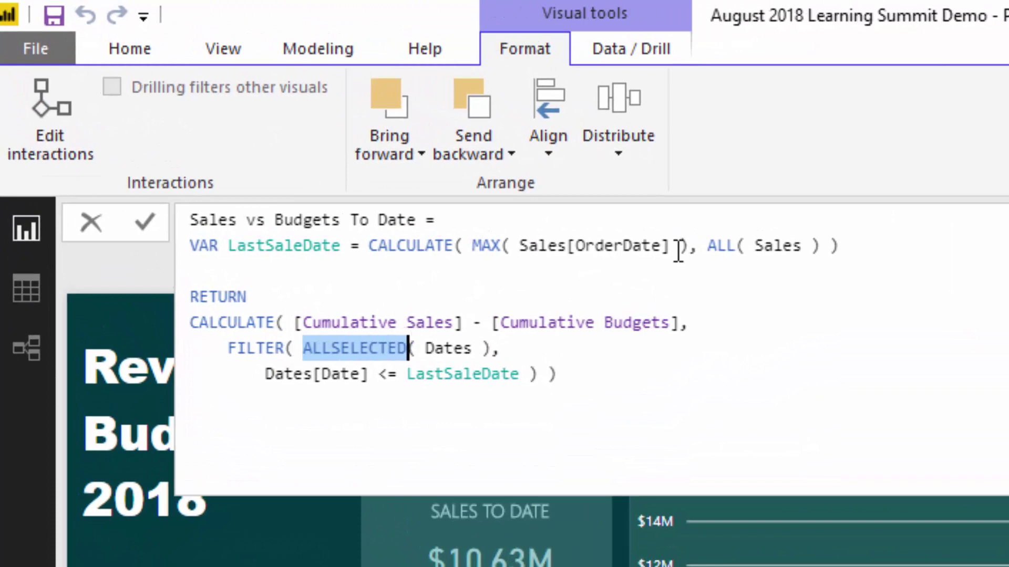
pyautogui.moveTo(735, 245); pyautogui.dragTo(708, 247)
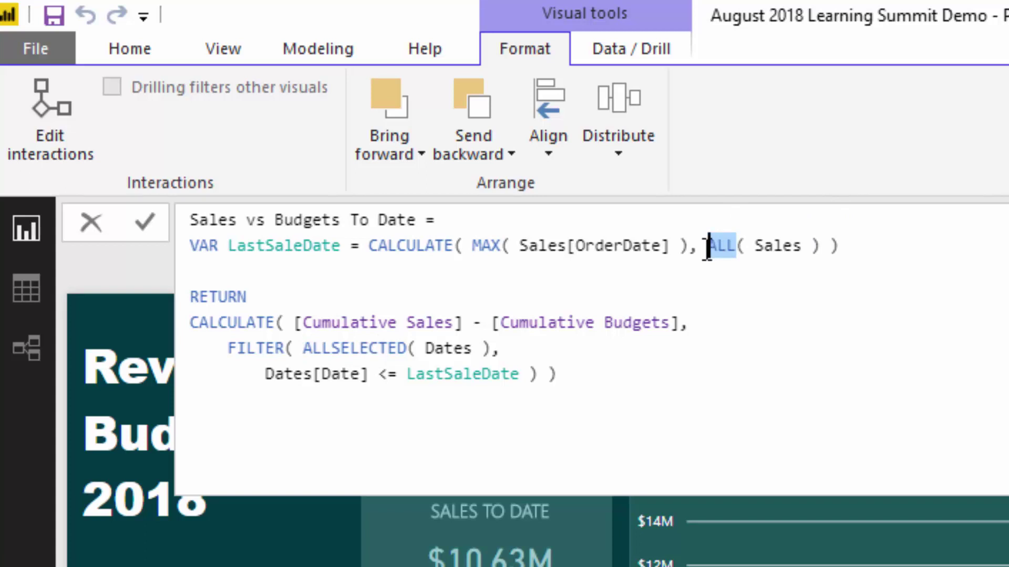